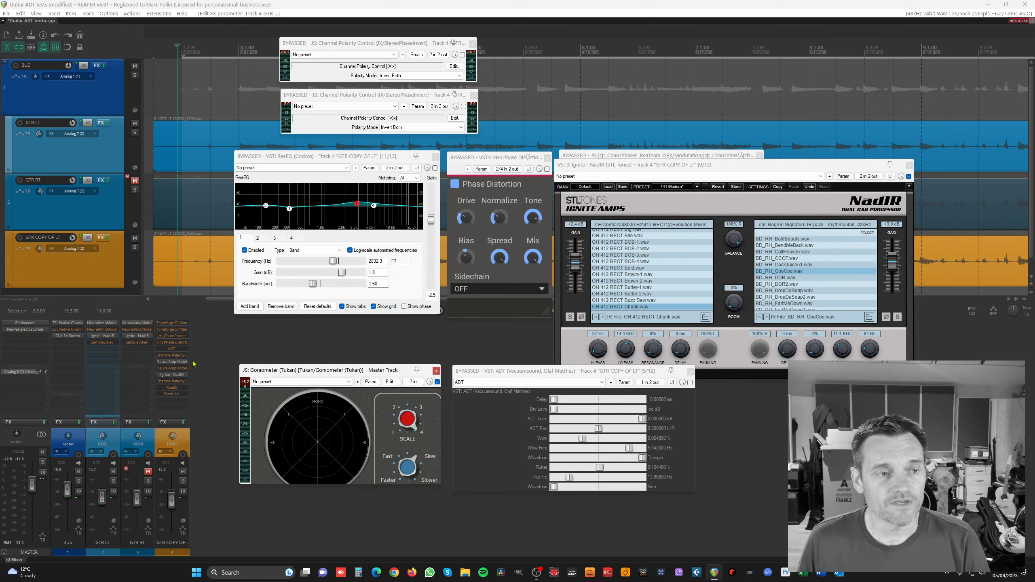
Reopen the first Channel Polarity Control on GTR COPY OF LT and enable it.
click(174, 357)
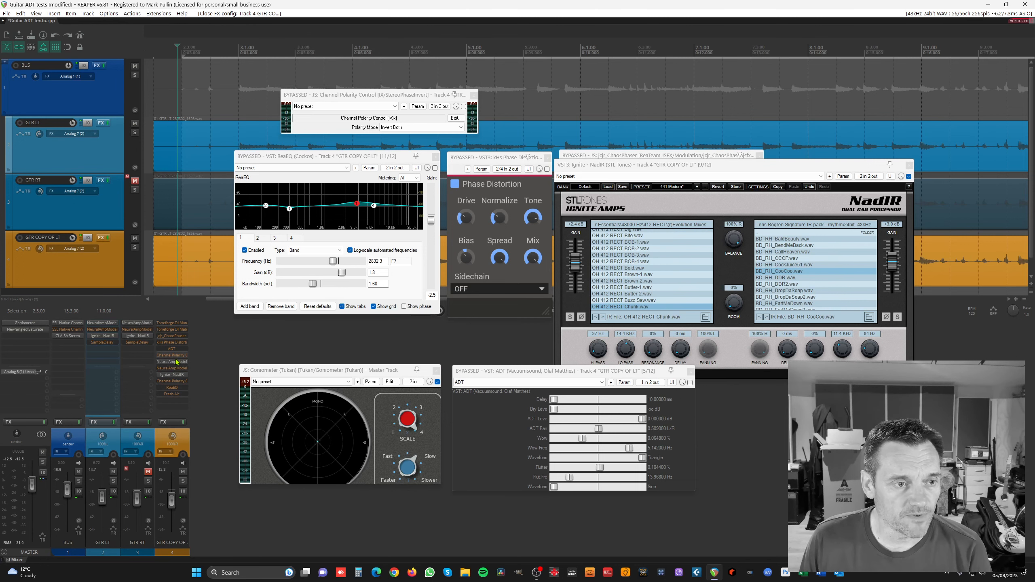
click(172, 356)
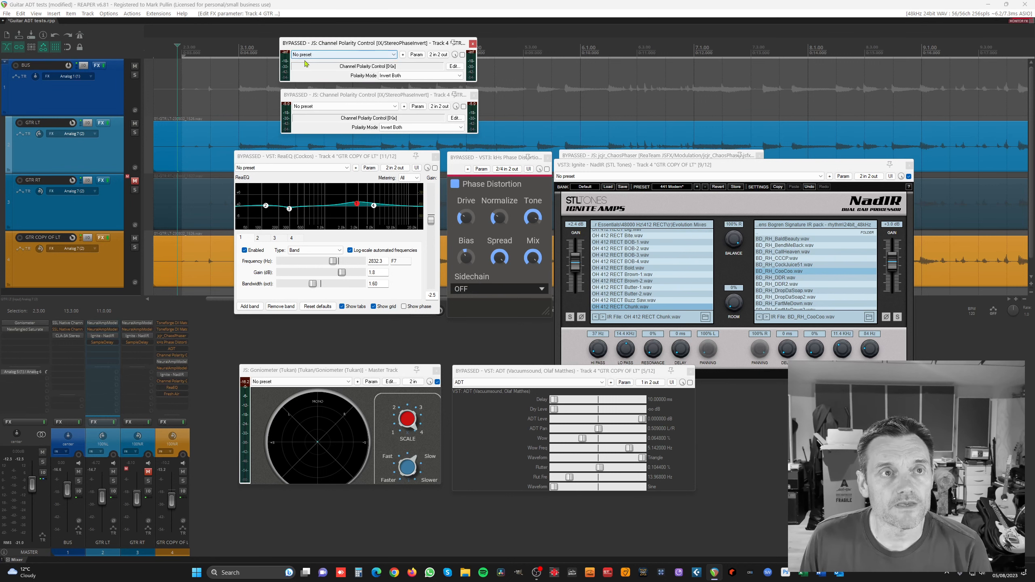
click(463, 55)
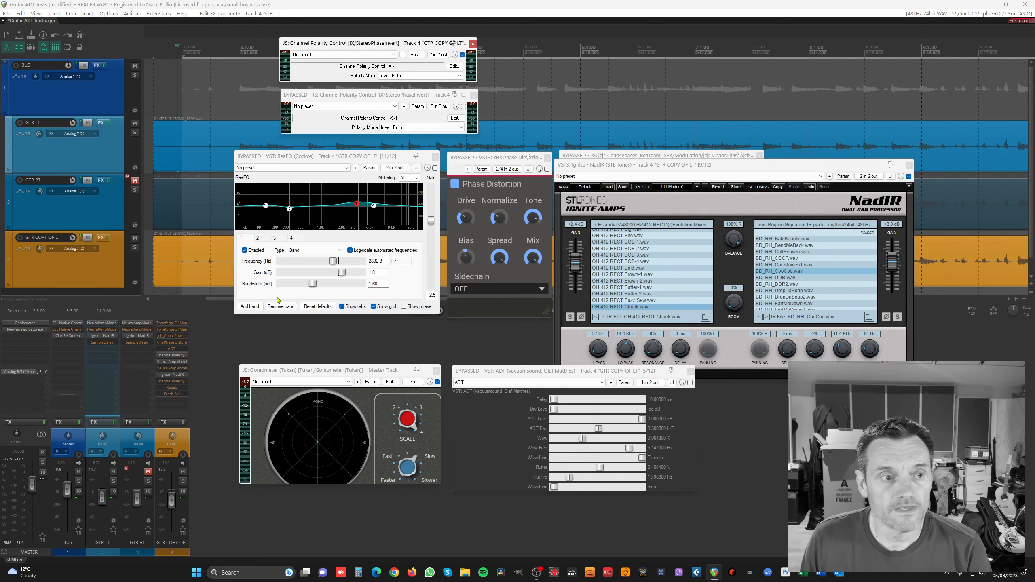
Bring up the second Channel Polarity Control window from the mixer FX list.
click(168, 381)
click(168, 381)
click(168, 382)
click(167, 381)
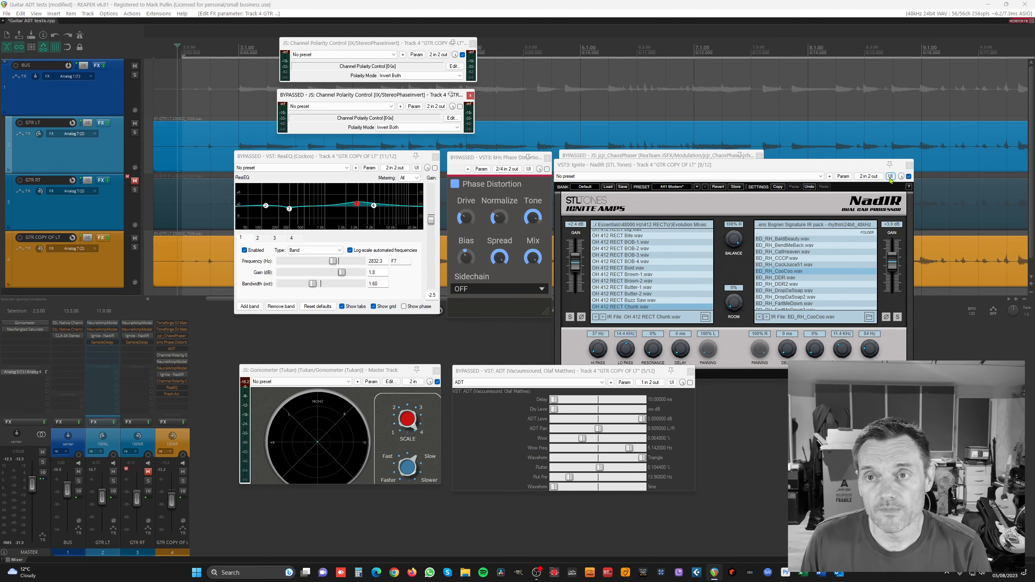
Close NadIR, enable the second Channel Polarity Control, then bypass both polarity controls.
click(909, 165)
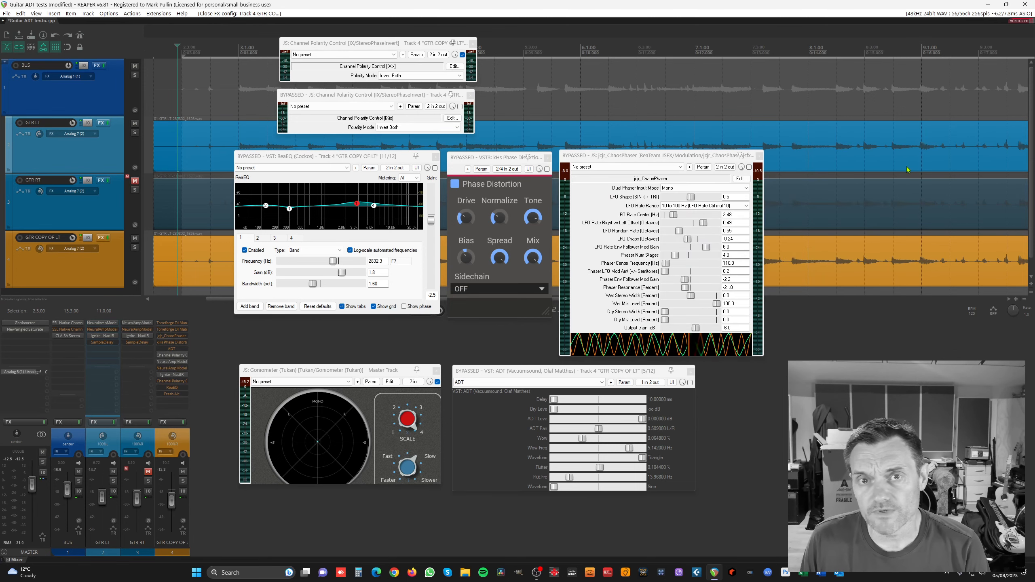
drag(447, 100, 453, 100)
click(465, 107)
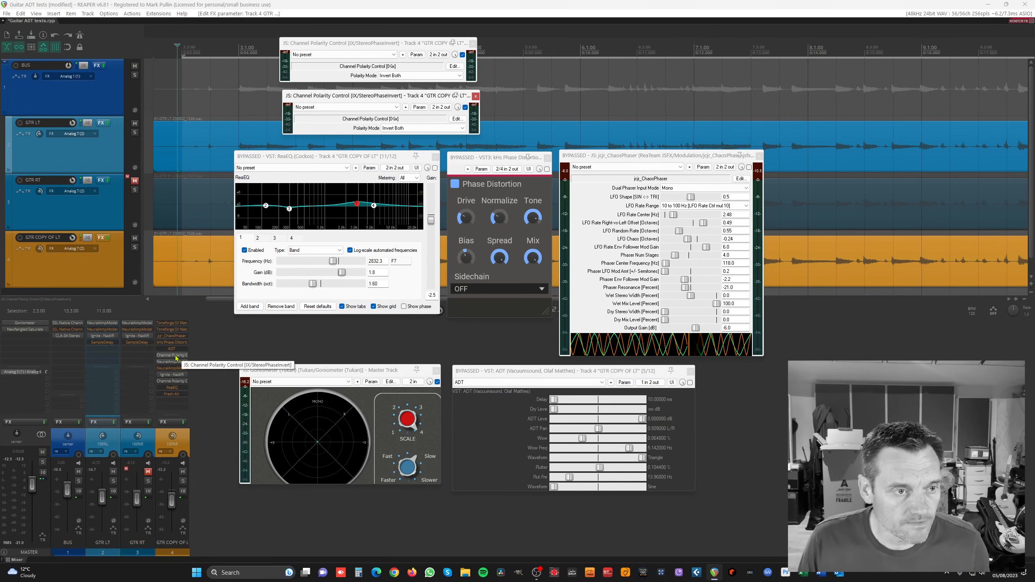
shift+click(178, 381)
shift+click(178, 381)
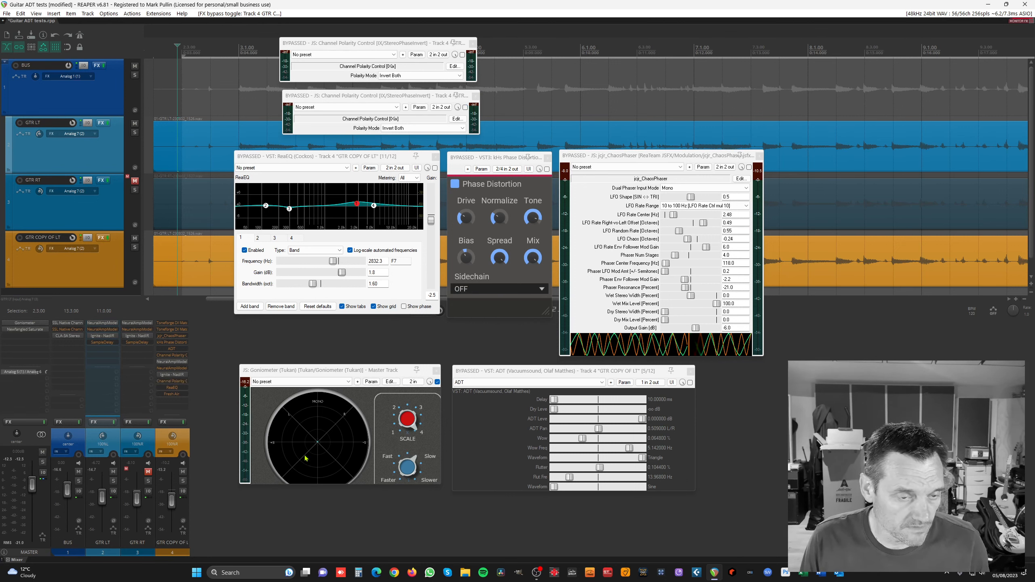
Play back to compare with both polarity inverters re-enabled, then bring NadIR back up.
key(space)
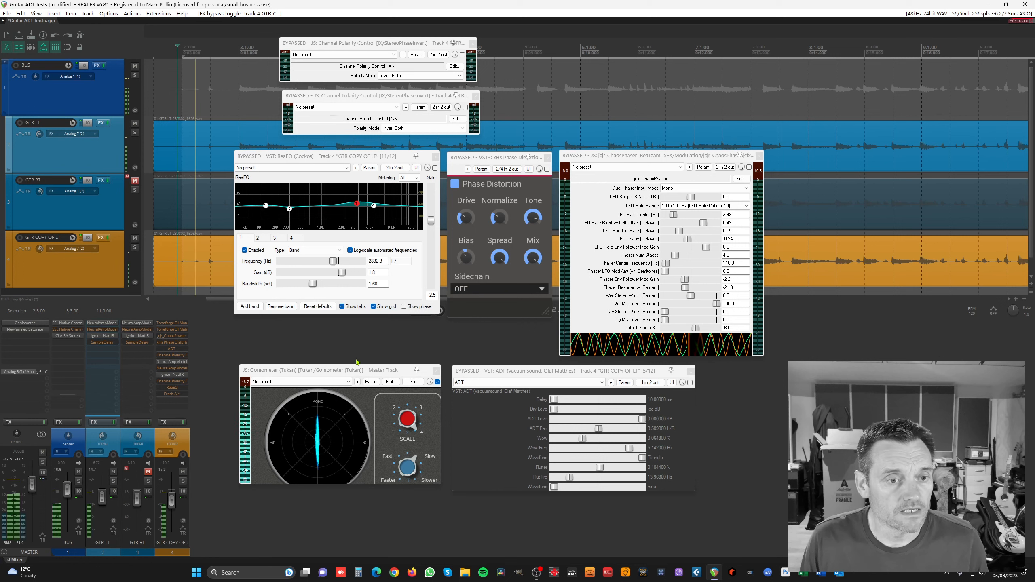
shift+click(173, 356)
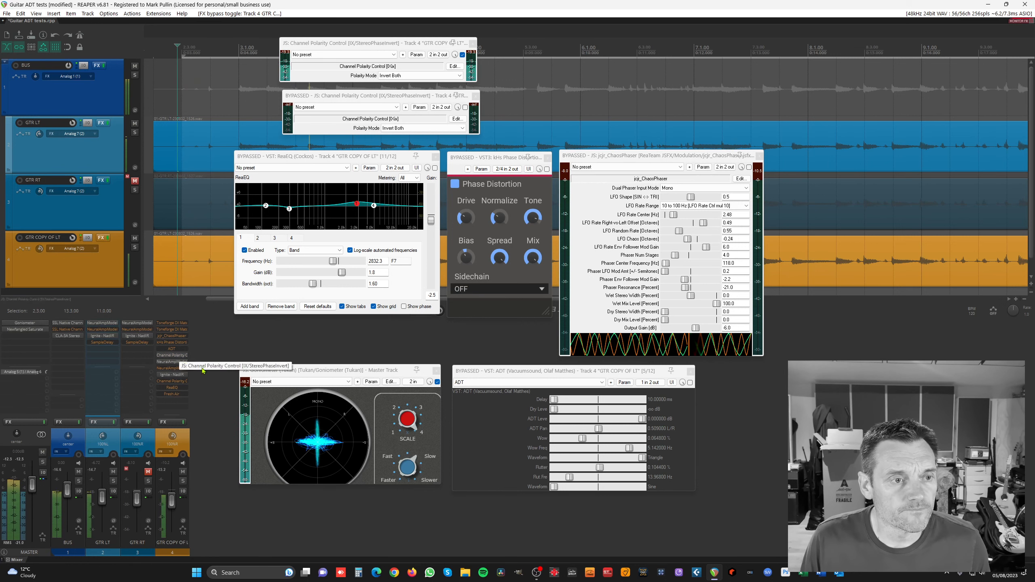
shift+click(182, 382)
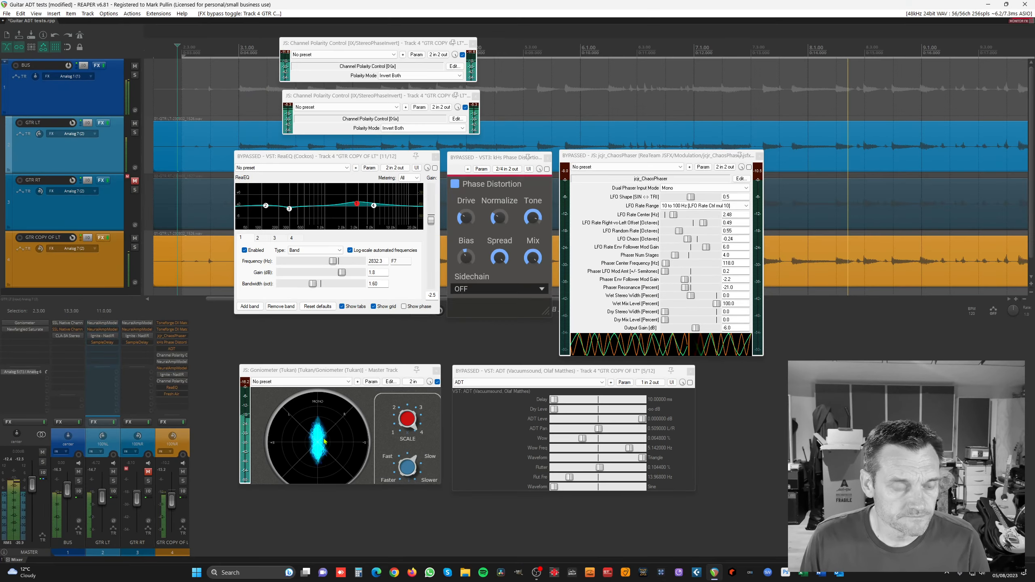
key(space)
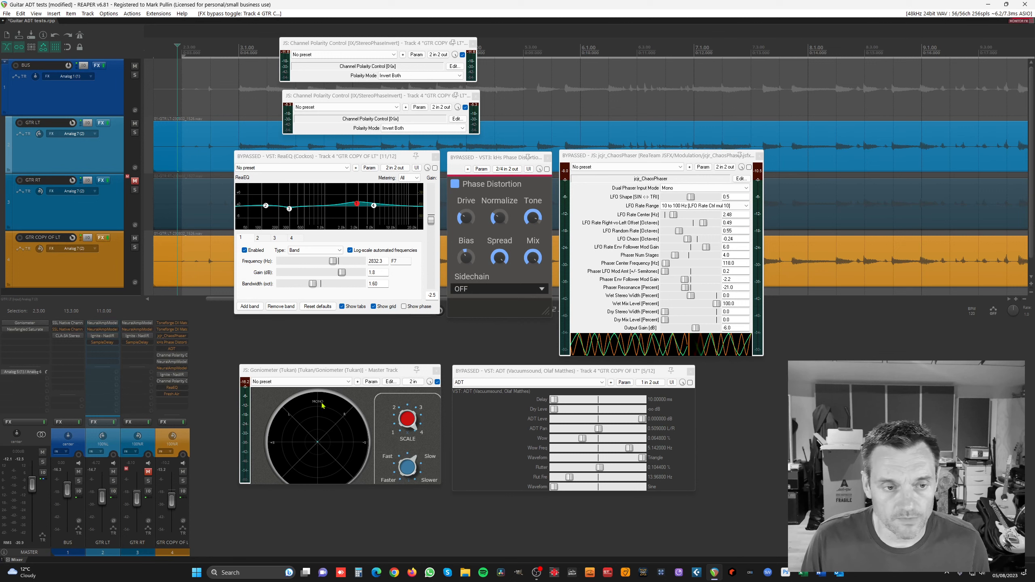
key(space)
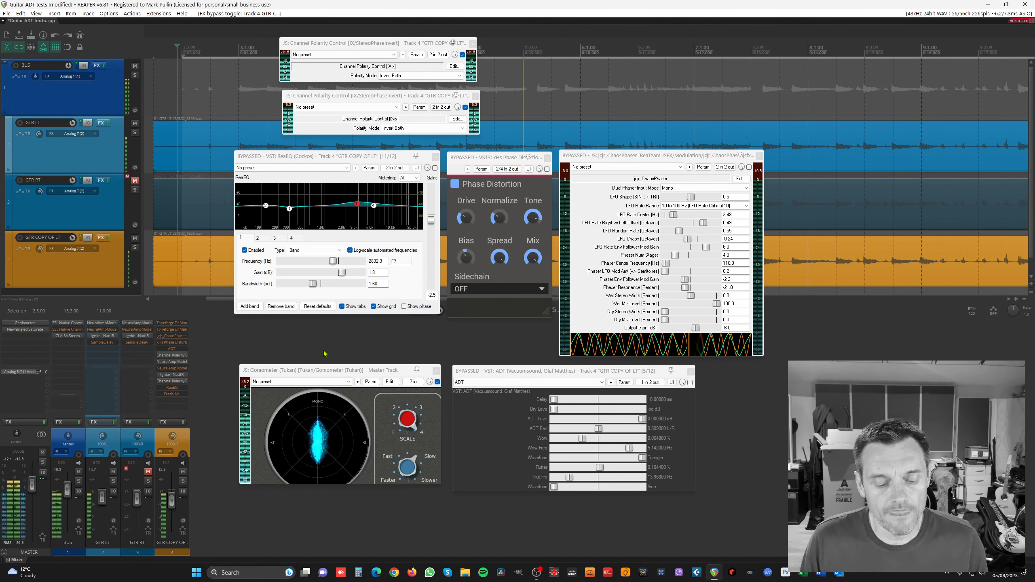
key(space)
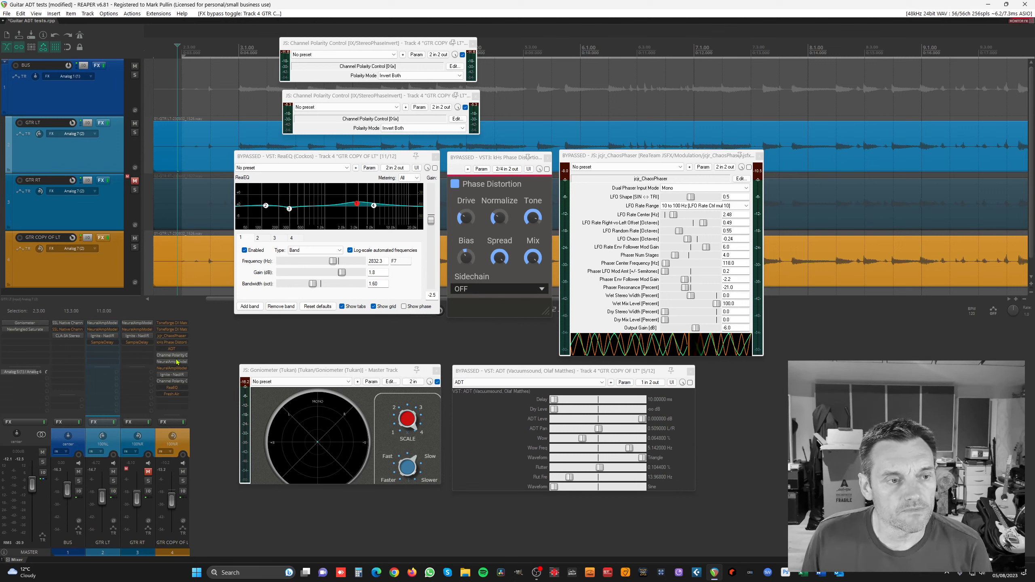
click(172, 378)
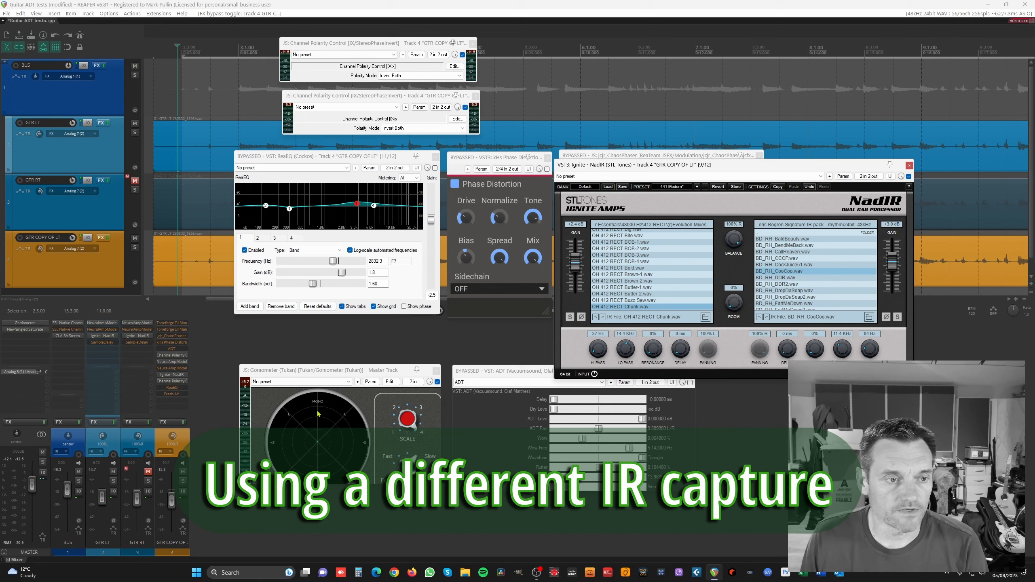
Audition NadIR's Balance swung to 100% L and back to 100% R, then close NadIR.
drag(743, 237, 743, 237)
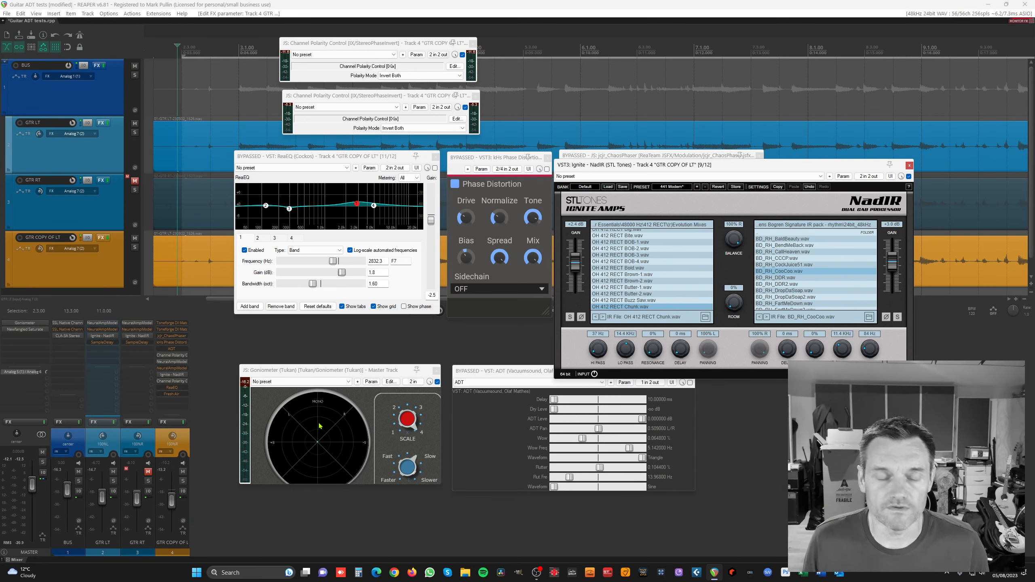
key(space)
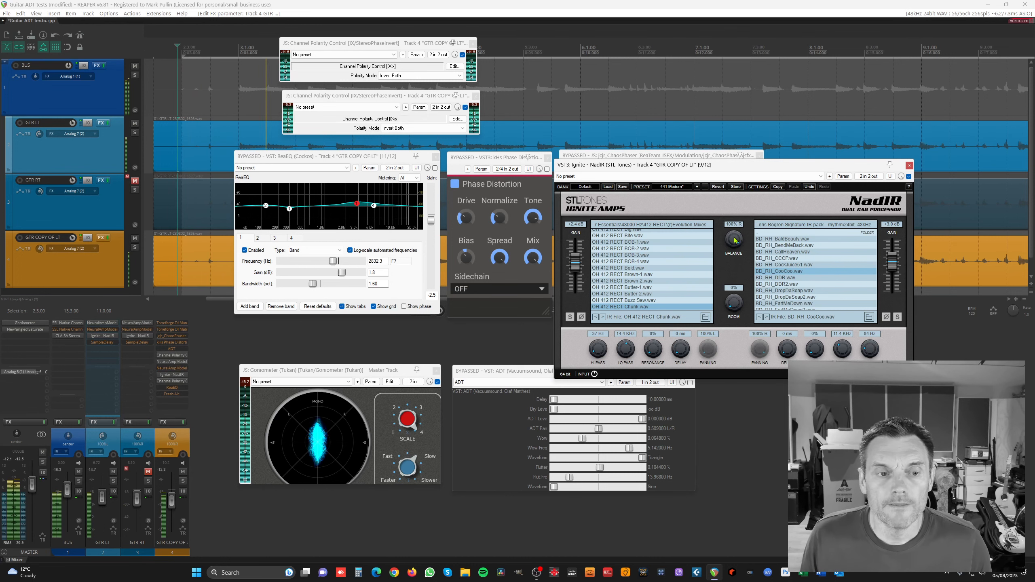
drag(735, 240, 729, 327)
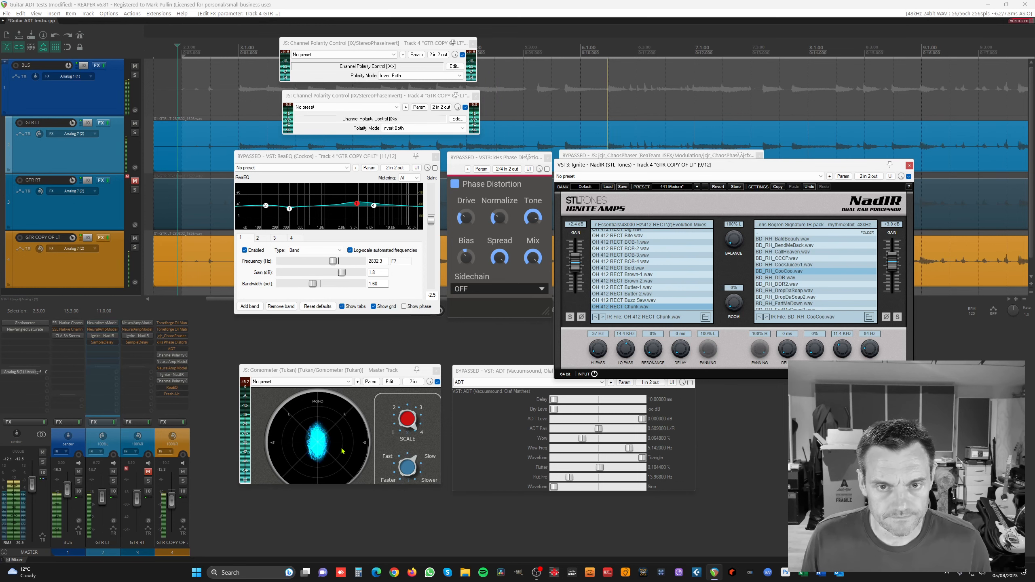
mouse_move(734, 242)
mouse_down()
mouse_move(759, 168)
mouse_move(741, 253)
mouse_up()
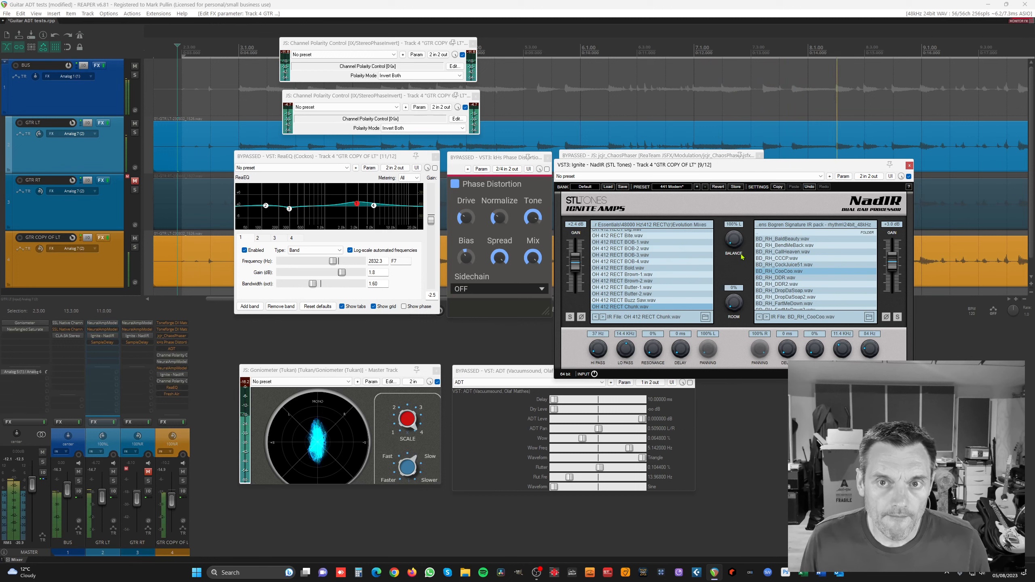
key(space)
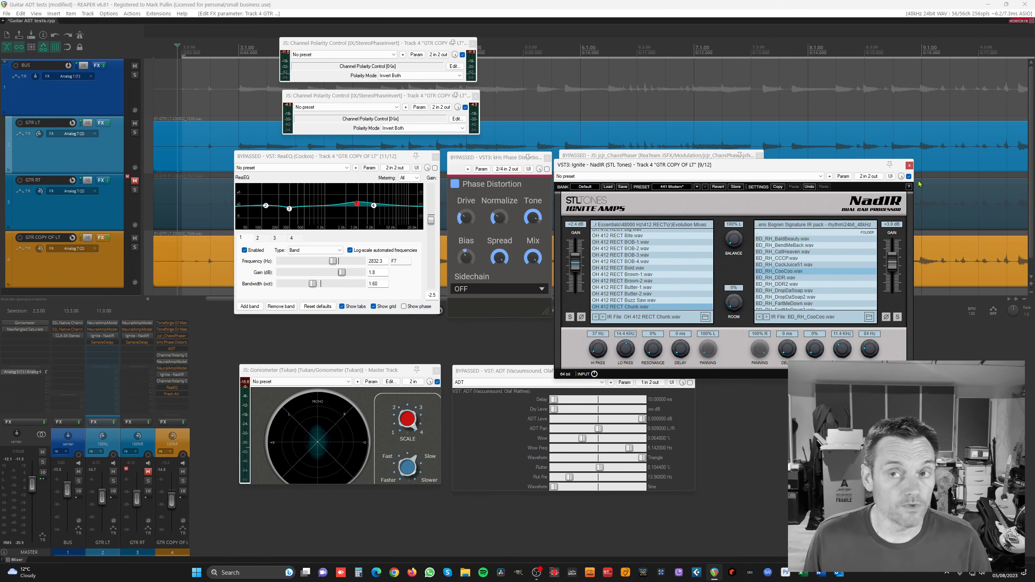
click(909, 165)
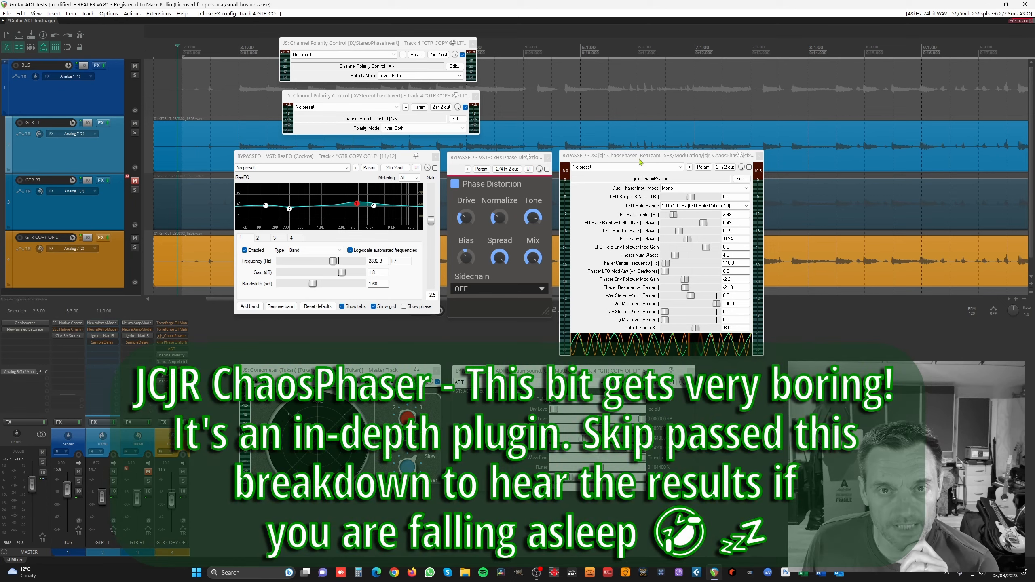
Bring ChaosPhaser forward and list its Mono, Stereo and Mid/Side input modes, keeping Mono.
click(642, 160)
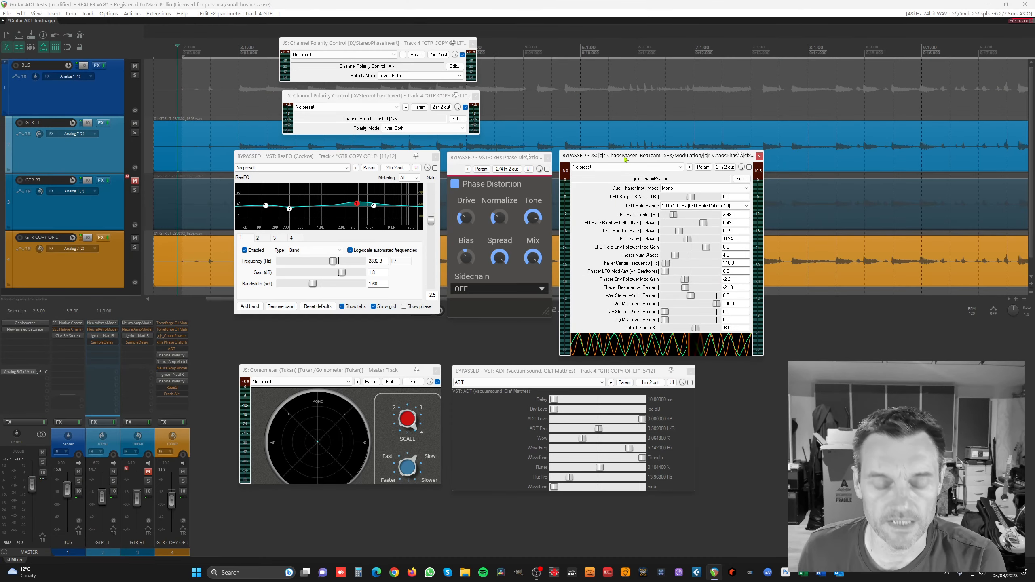
click(675, 188)
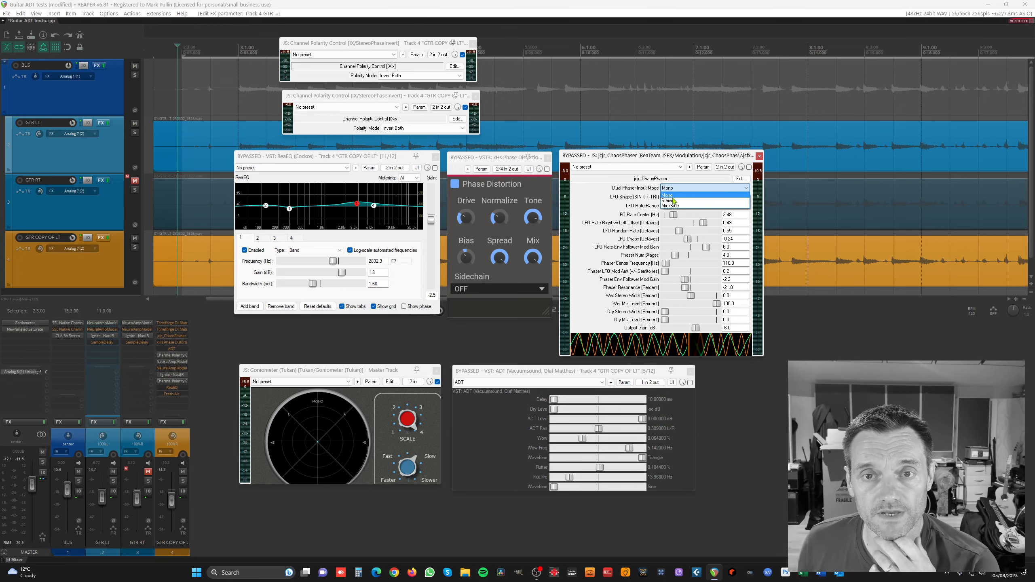
click(672, 196)
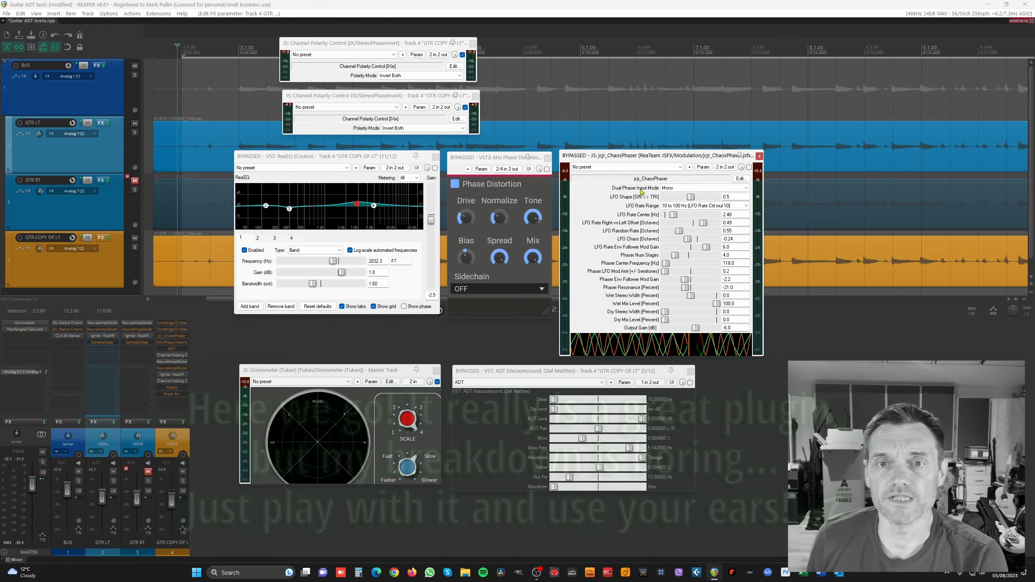
Set ChaosPhaser's LFO Shape to 0.5 and leave the LFO Rate Range at 10 to 100 Hz.
mouse_move(670, 197)
mouse_down()
mouse_move(701, 197)
mouse_move(690, 197)
mouse_up()
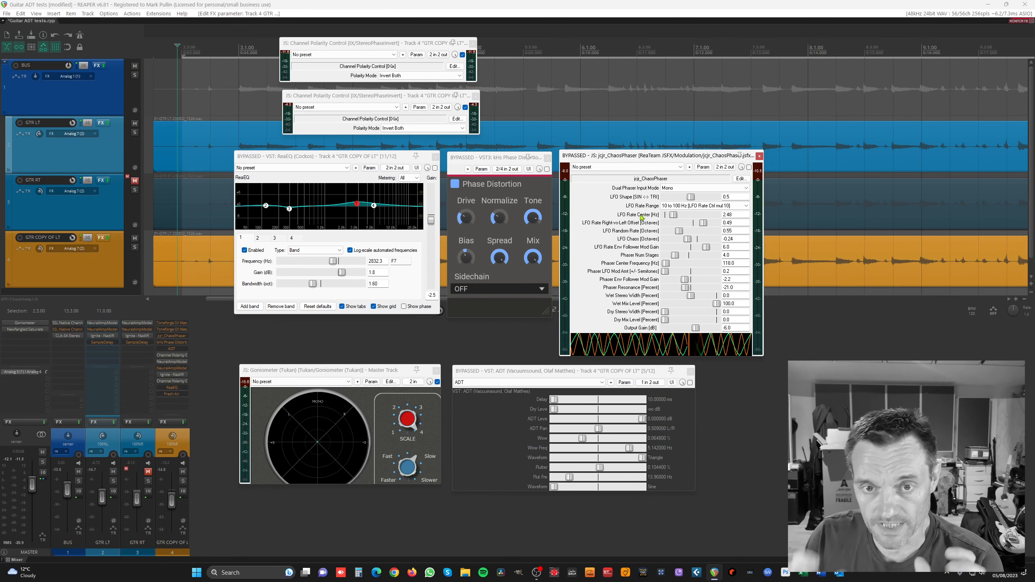
click(688, 206)
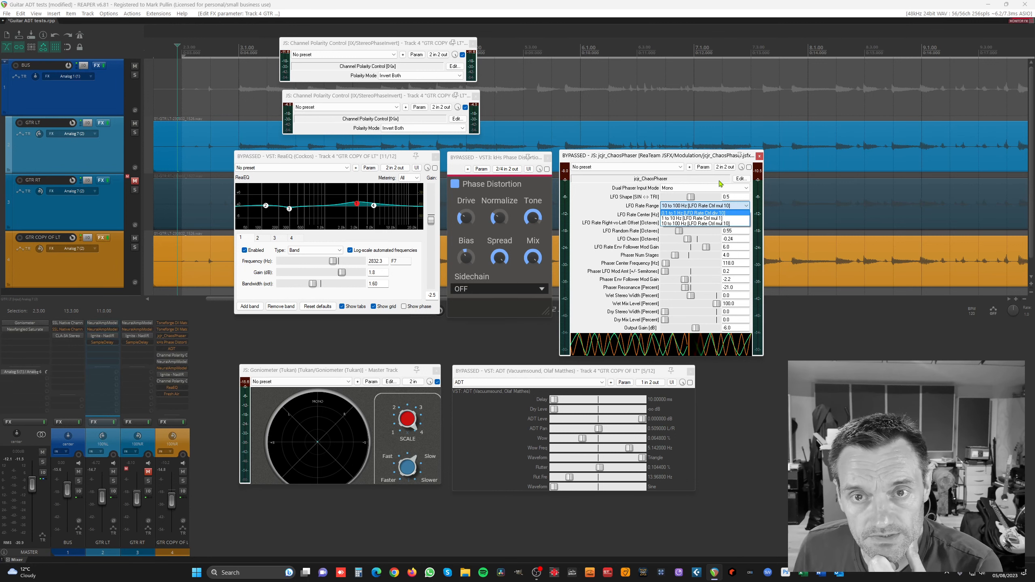
click(622, 156)
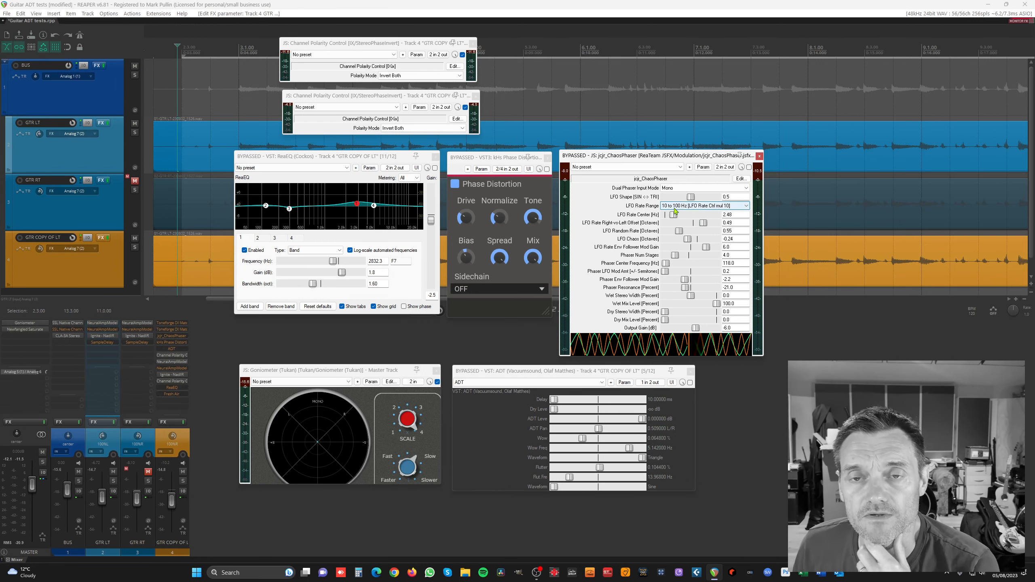